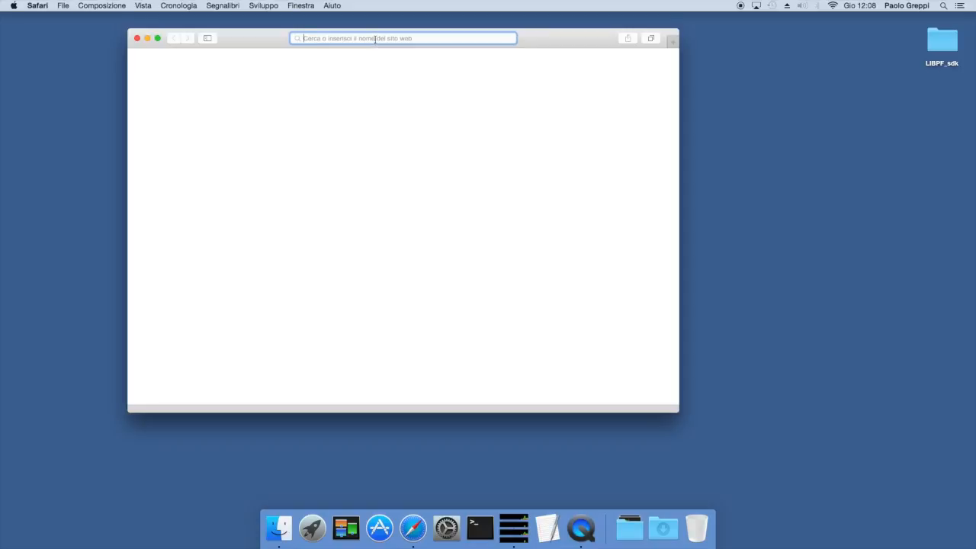
pyautogui.click(389, 61)
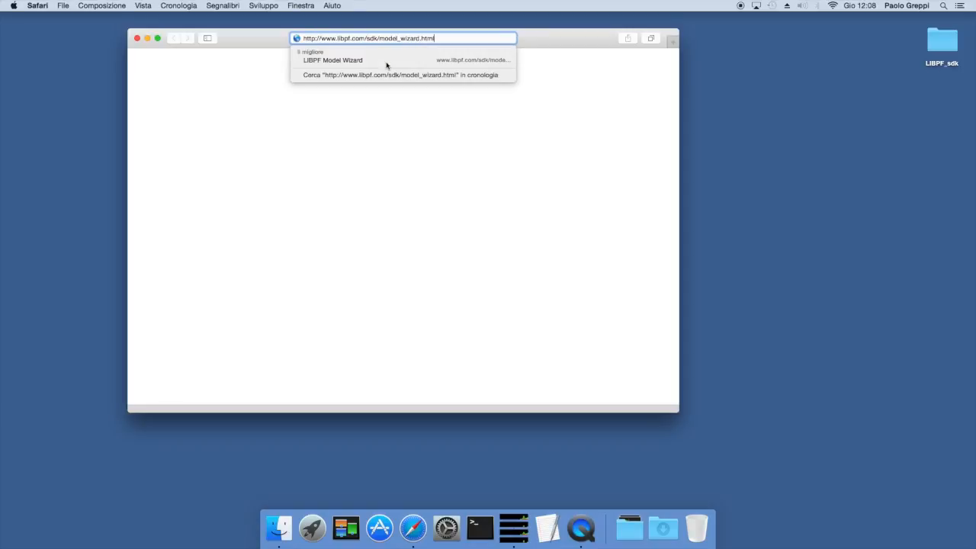
pyautogui.press('Return')
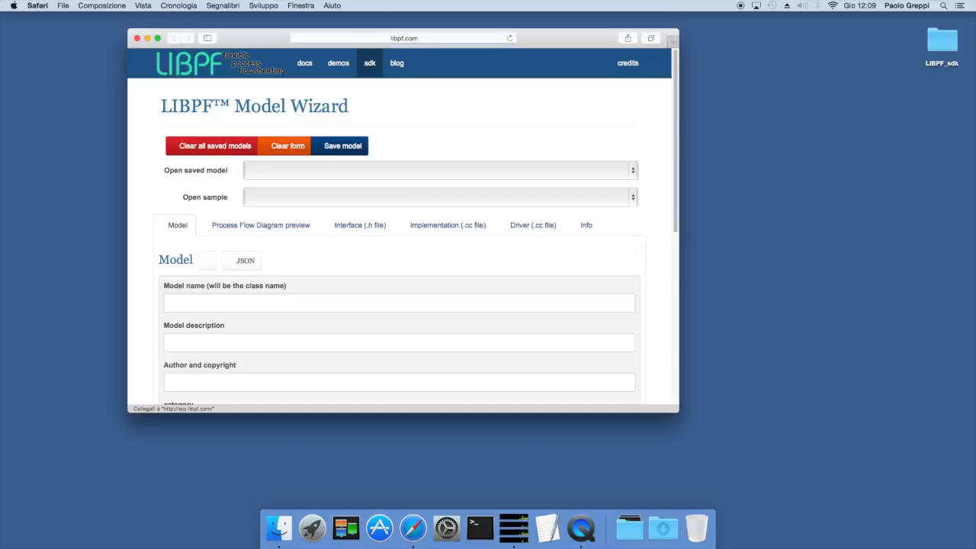
pyautogui.click(157, 39)
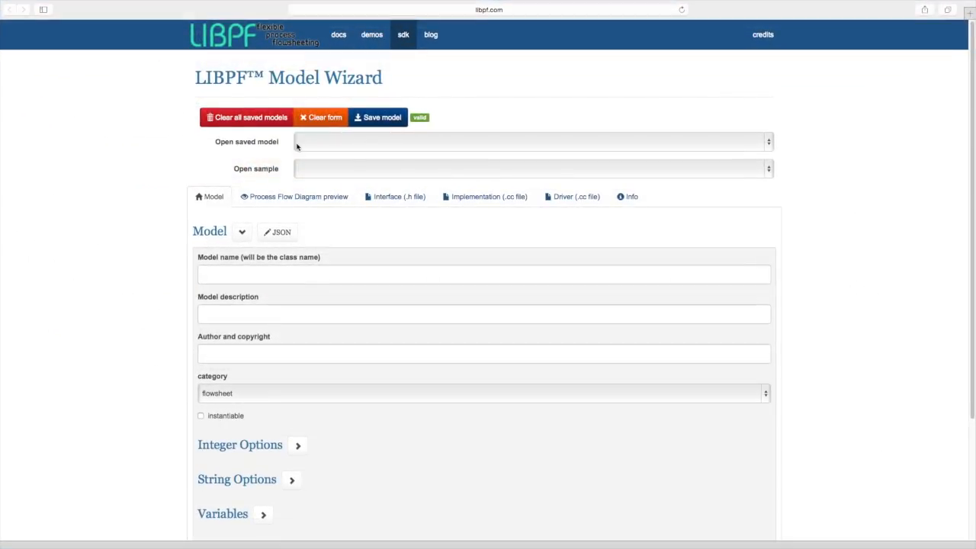
# Open the SaltPepper sample in the Model Wizard.
pyautogui.click(341, 169)
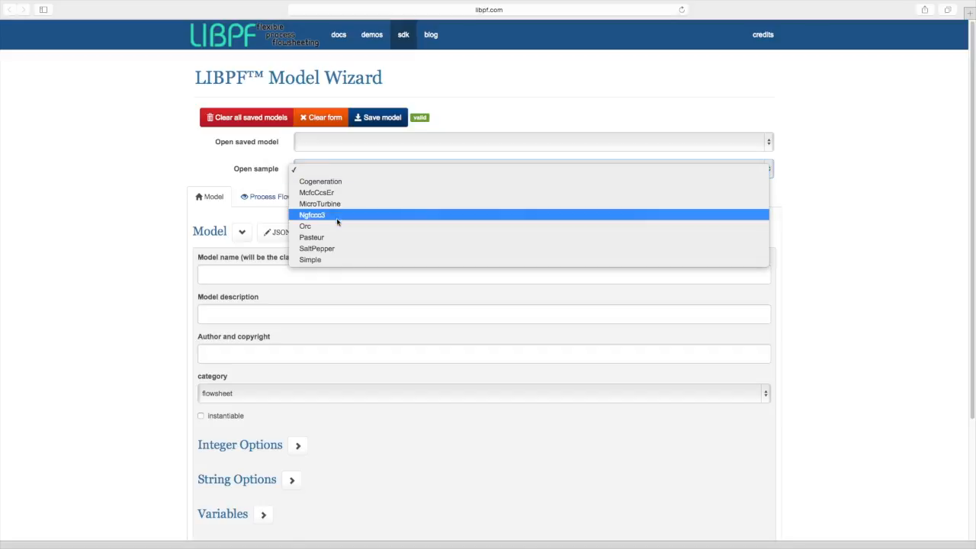
pyautogui.click(317, 249)
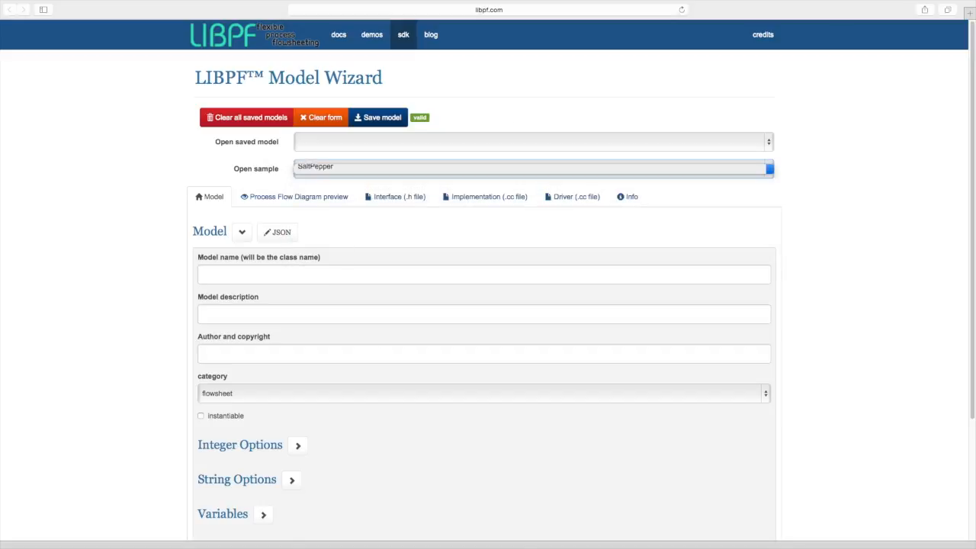
pyautogui.scroll(-5, 341, 275)
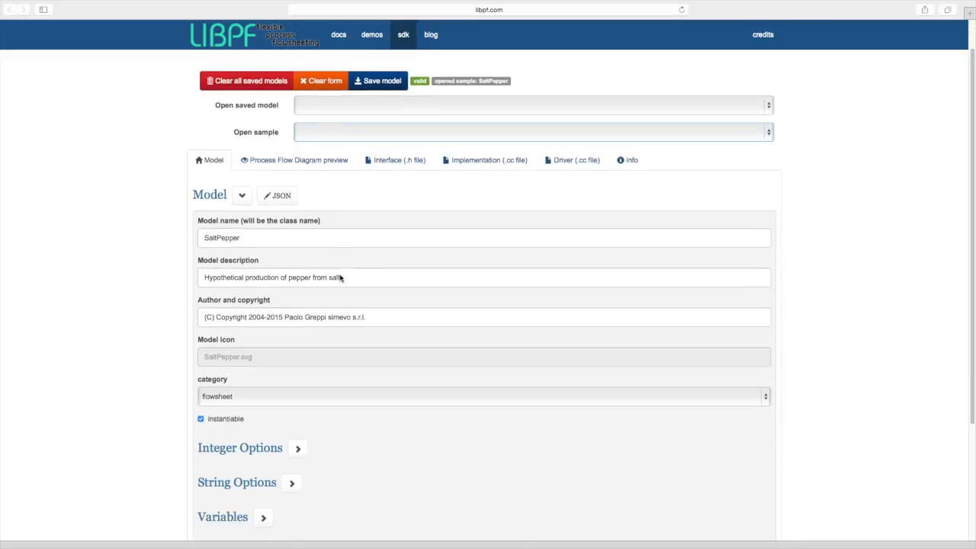
# Examine the SaltPepper model's integer options, string options and variables sections, collapsing each one again.
pyautogui.click(303, 308)
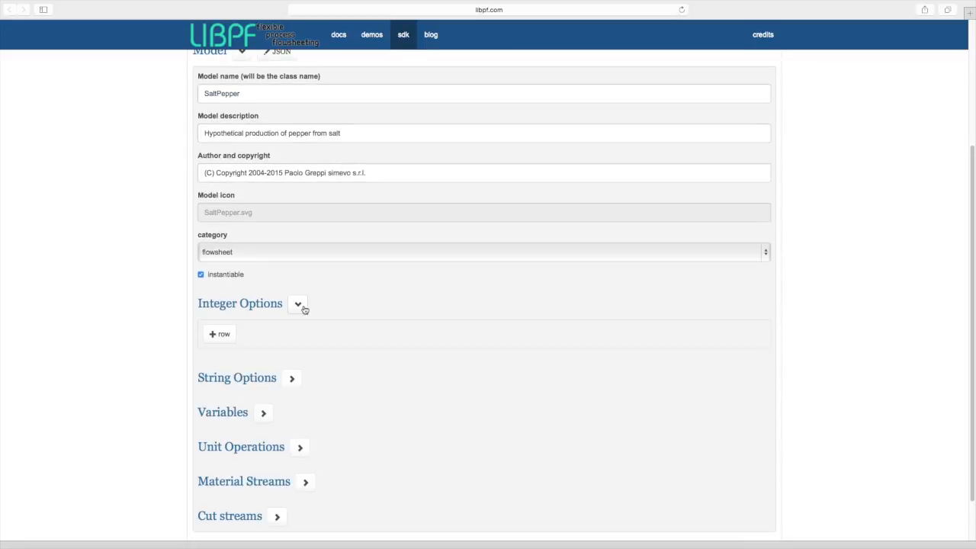
pyautogui.click(303, 307)
pyautogui.click(294, 341)
pyautogui.click(294, 342)
pyautogui.click(264, 373)
pyautogui.click(264, 373)
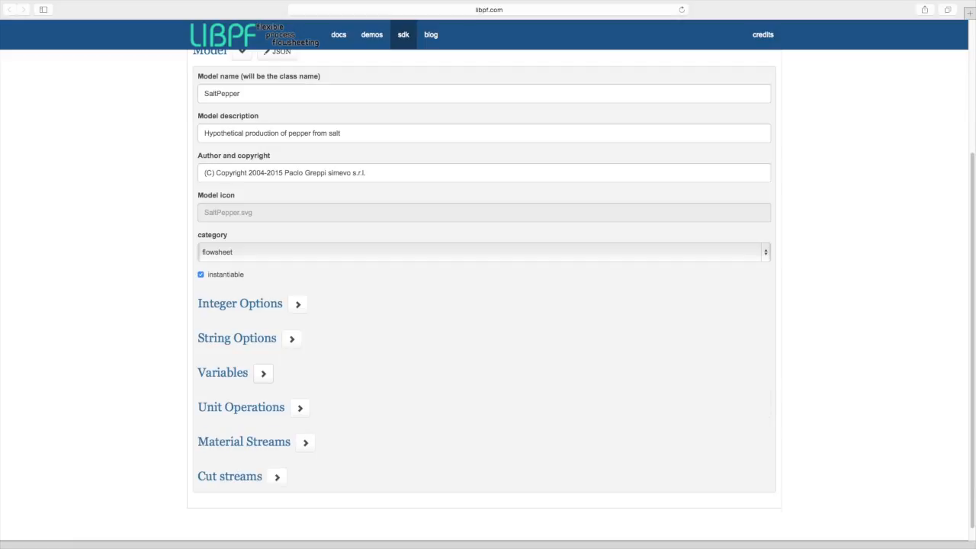
# Inspect the SPL divider among the unit operations, including its integer options, and collapse its details.
pyautogui.click(299, 407)
pyautogui.scroll(-5, 398, 307)
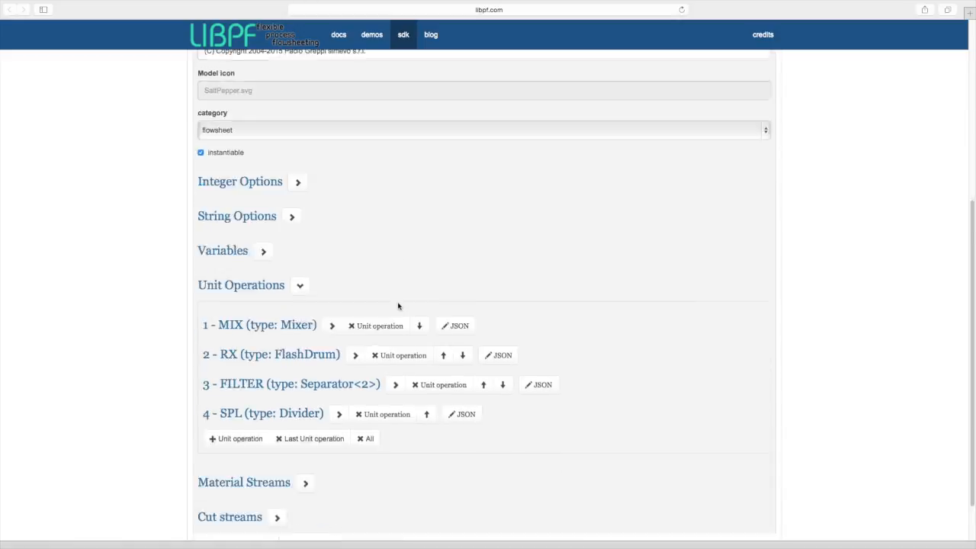
pyautogui.click(340, 357)
pyautogui.scroll(-3, 339, 357)
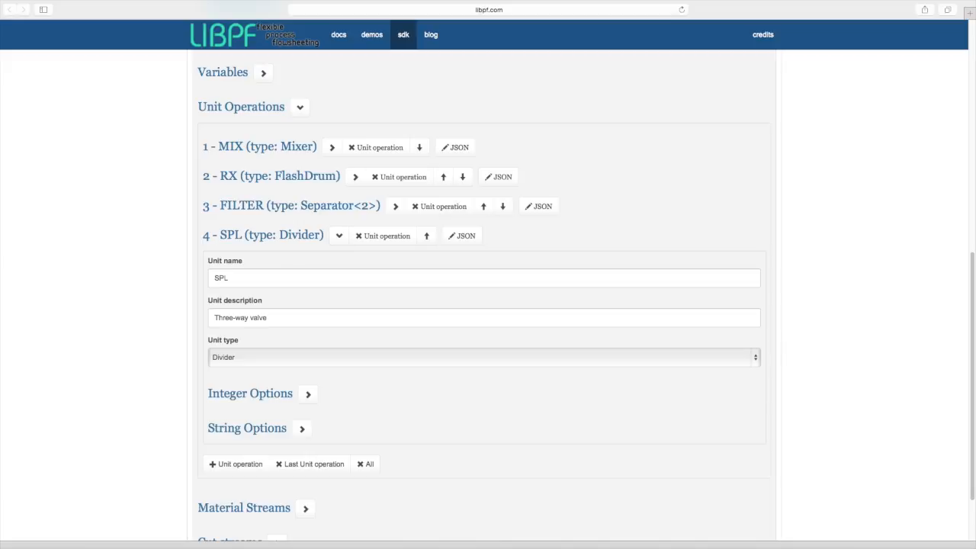
pyautogui.click(308, 398)
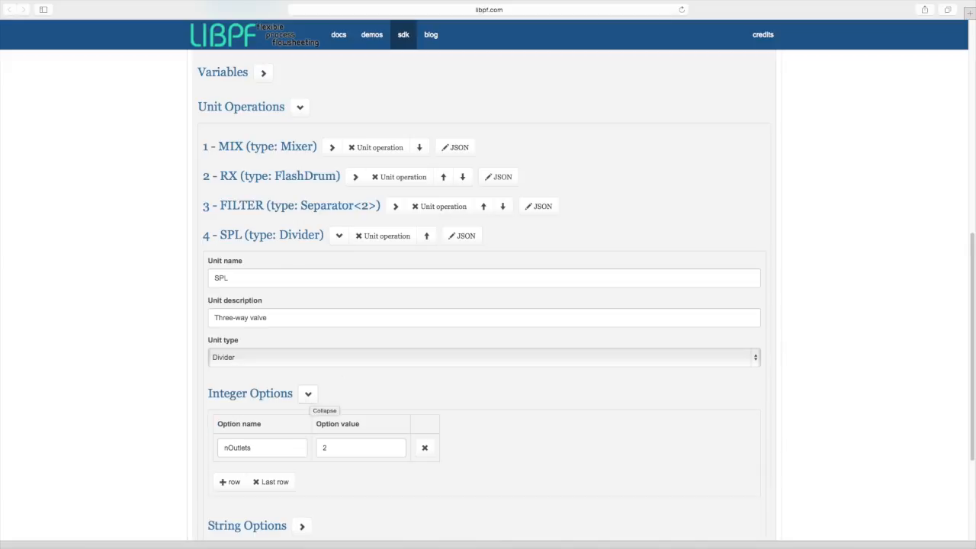
pyautogui.click(308, 395)
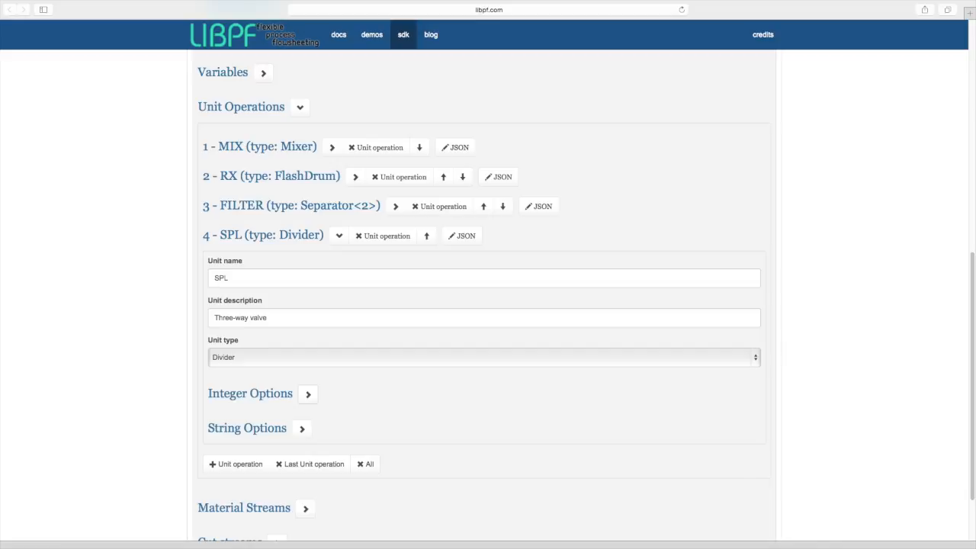
pyautogui.click(338, 238)
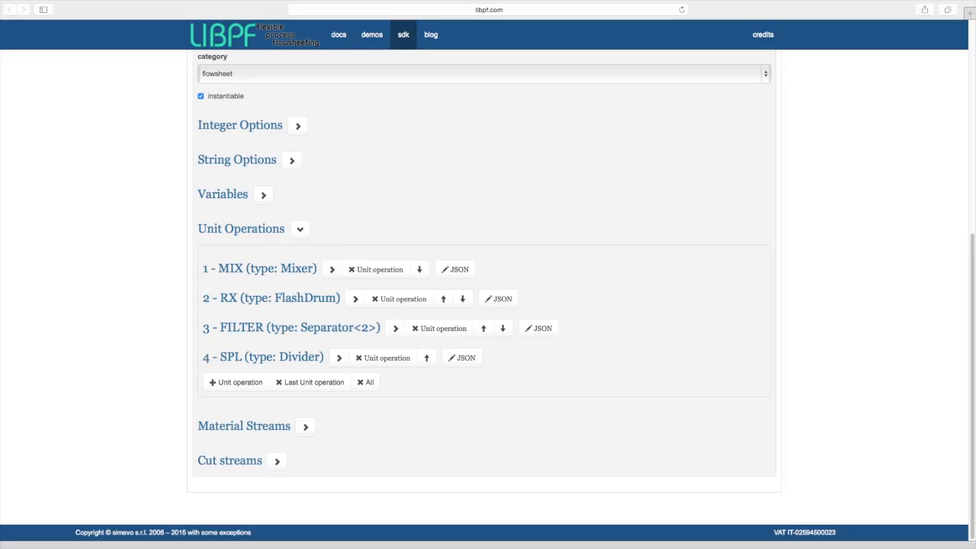
# Inspect the definition of material stream S06, including its source and destination units, and collapse the material streams.
pyautogui.click(300, 231)
pyautogui.click(305, 427)
pyautogui.scroll(-5, 371, 352)
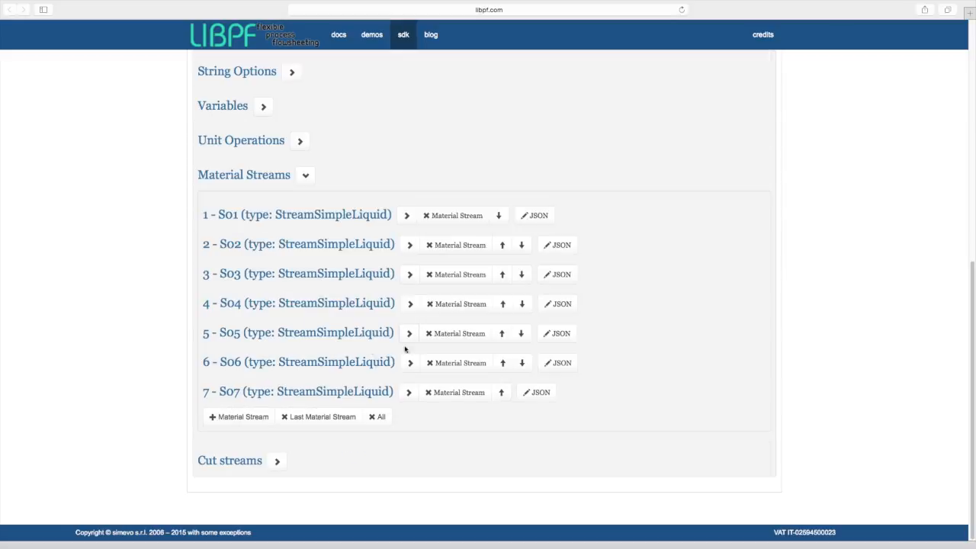
pyautogui.click(410, 364)
pyautogui.scroll(-4, 408, 370)
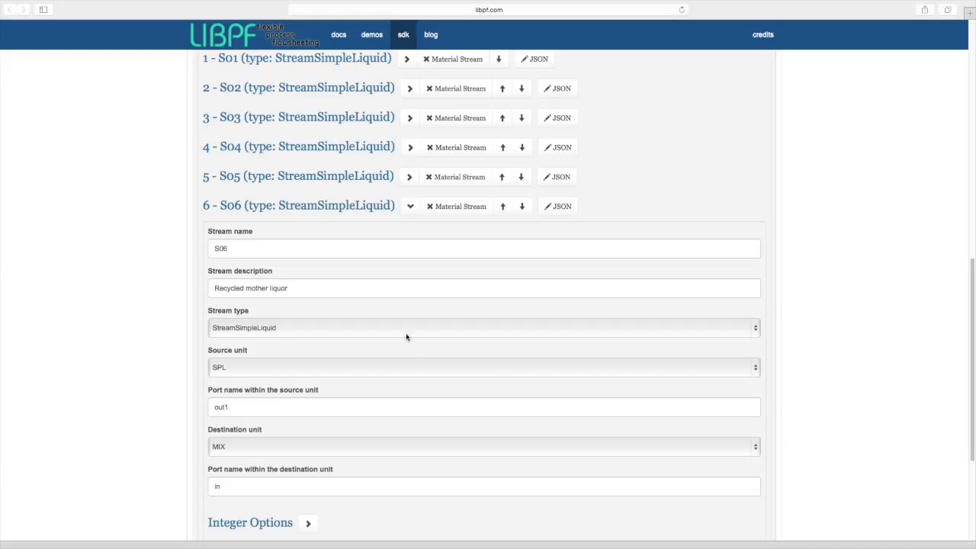
pyautogui.click(409, 206)
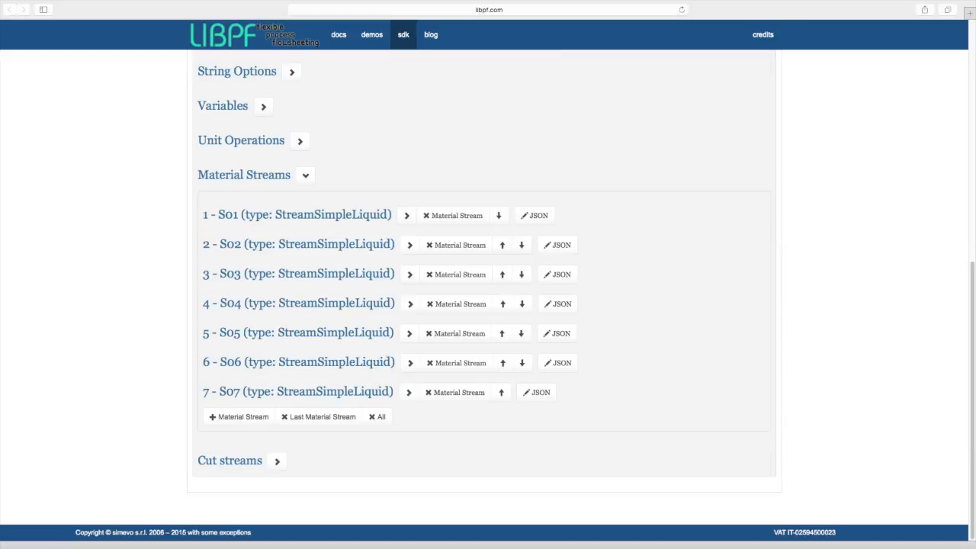
pyautogui.click(306, 176)
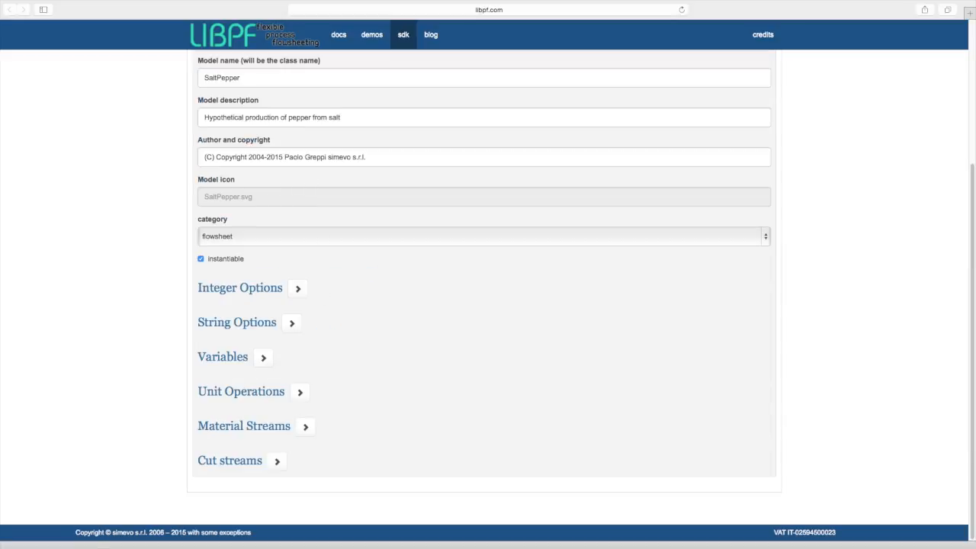
# Preview the SaltPepper process flow diagram and view the generated interface (.h) code.
pyautogui.scroll(5, 316, 244)
pyautogui.click(328, 203)
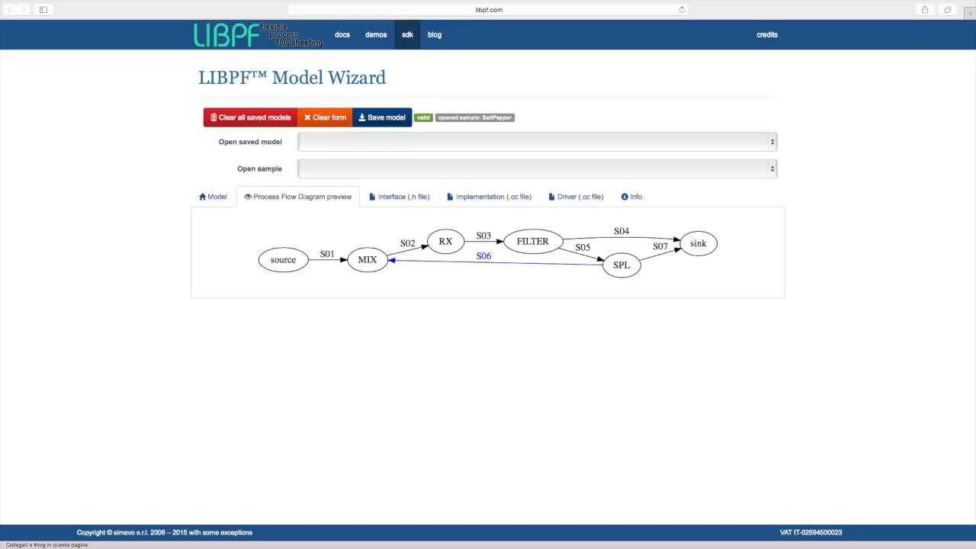
pyautogui.click(385, 197)
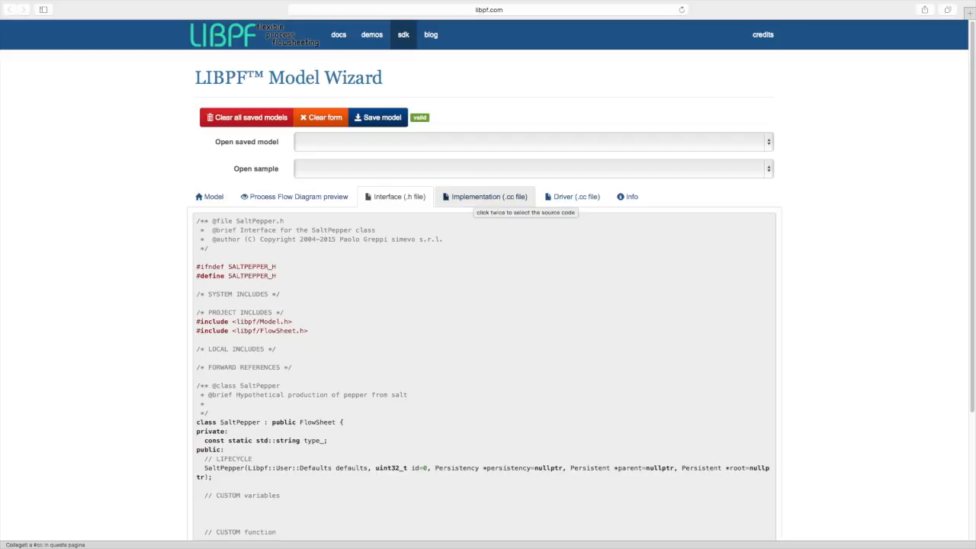
# Copy the full generated implementation (.cc) source code of SaltPepper and view the driver code.
pyautogui.click(489, 197)
pyautogui.click(489, 197)
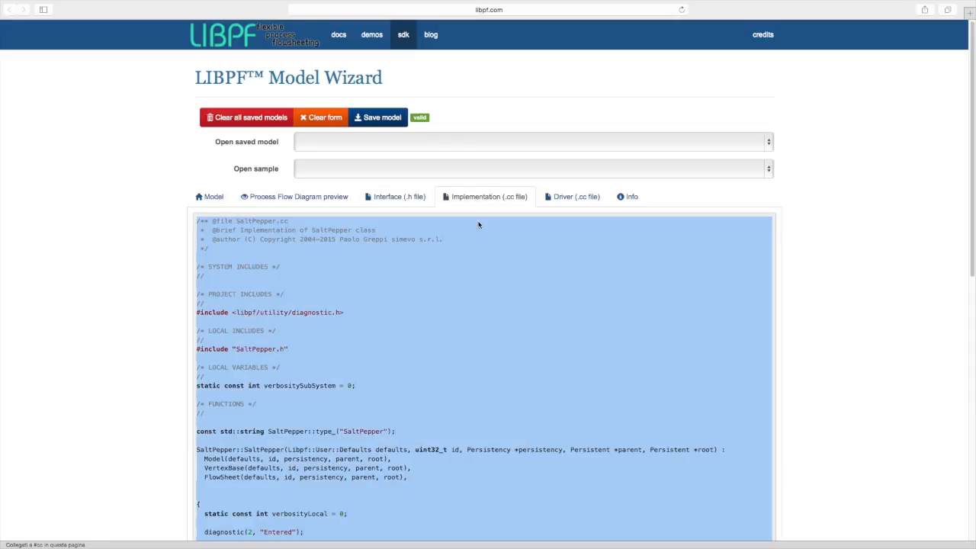
pyautogui.rightClick(471, 246)
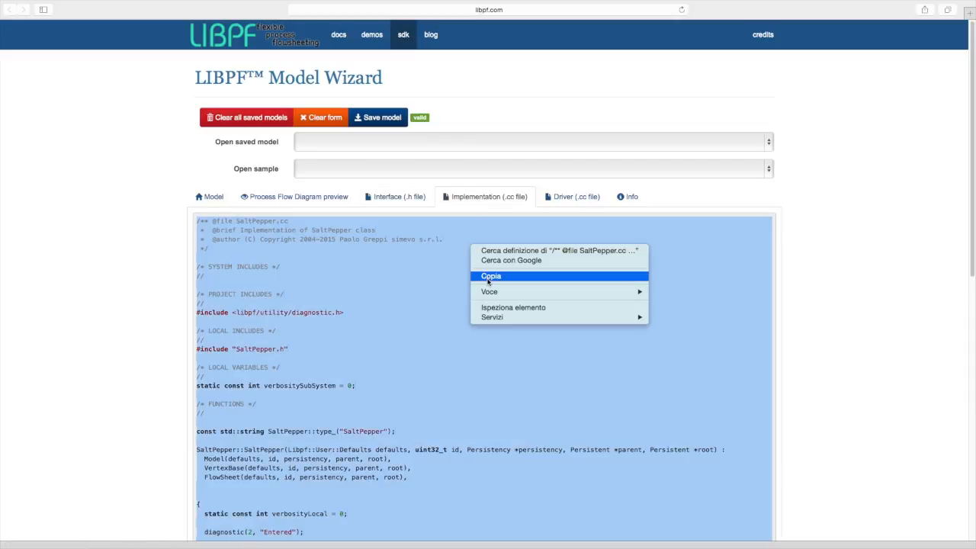
pyautogui.click(488, 277)
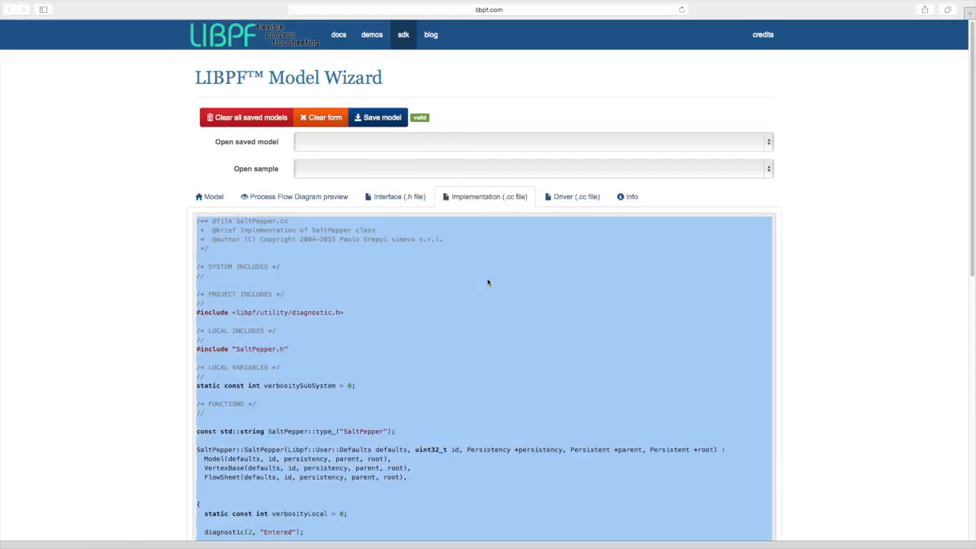
pyautogui.click(561, 197)
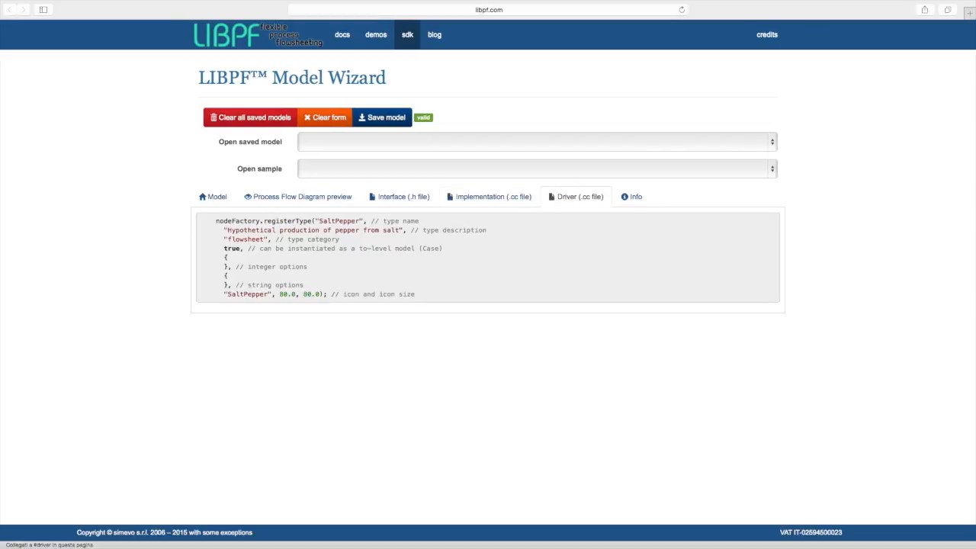
# Clear the model form, load the MicroTurbine sample instead and preview its process flow diagram.
pyautogui.click(202, 198)
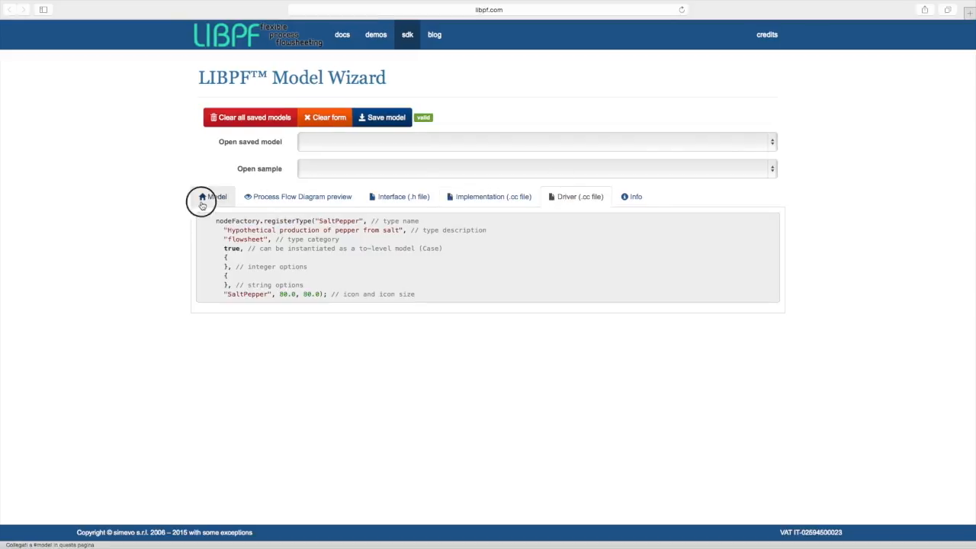
pyautogui.click(320, 119)
pyautogui.click(351, 170)
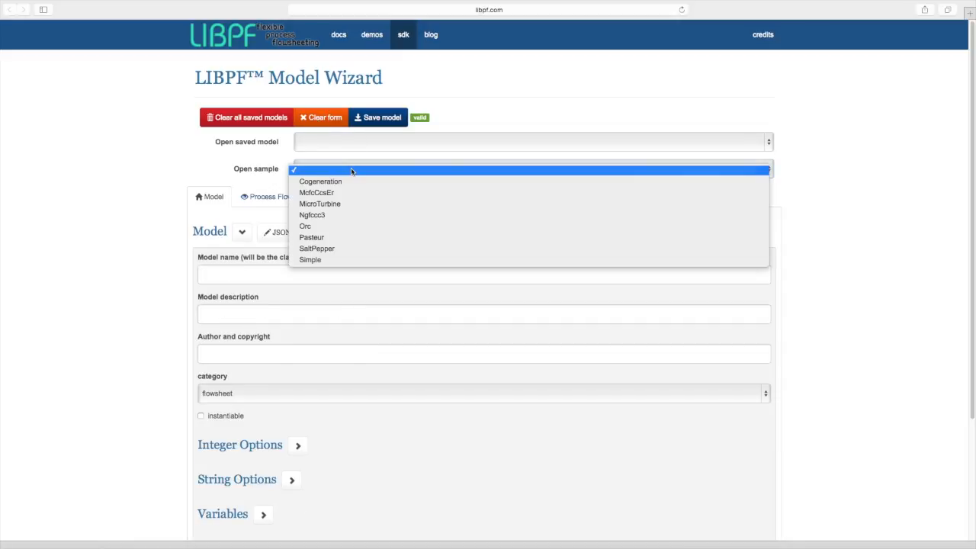
pyautogui.click(335, 204)
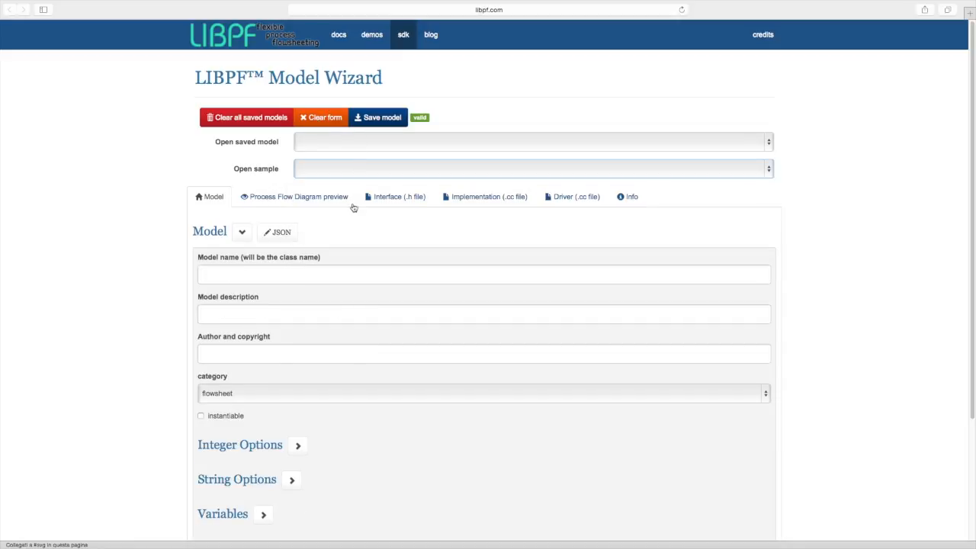
pyautogui.click(323, 198)
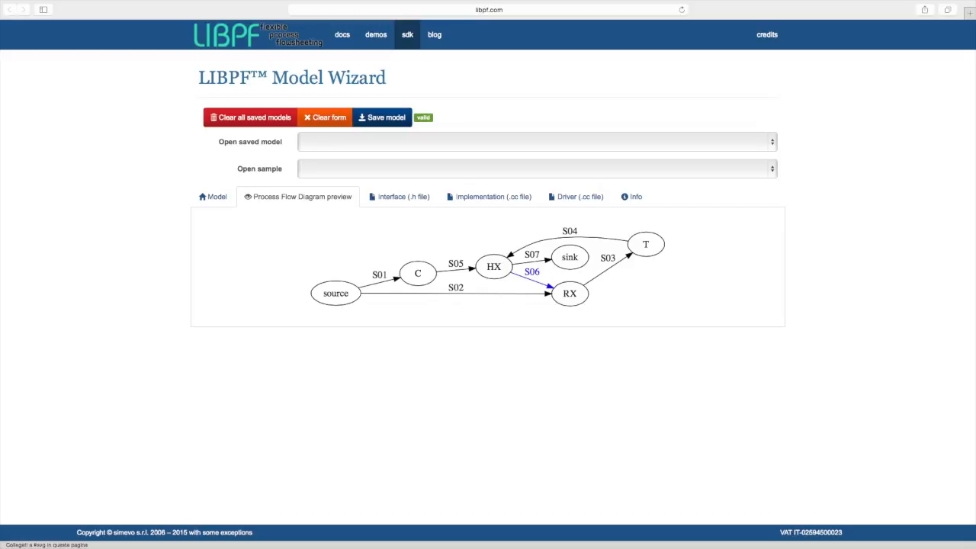
# Examine the MicroTurbine model's material streams and the definition of stream S07.
pyautogui.click(217, 197)
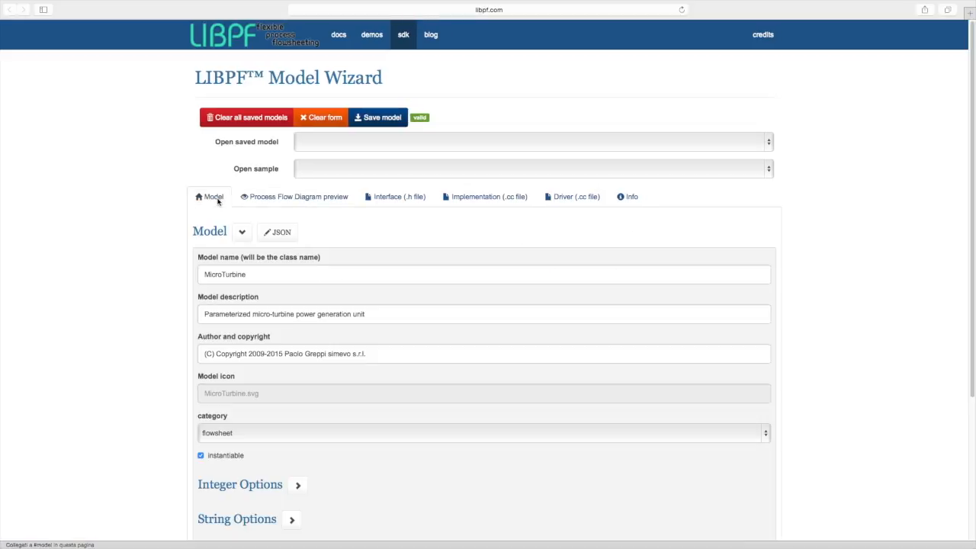
pyautogui.scroll(-5, 347, 347)
pyautogui.click(308, 428)
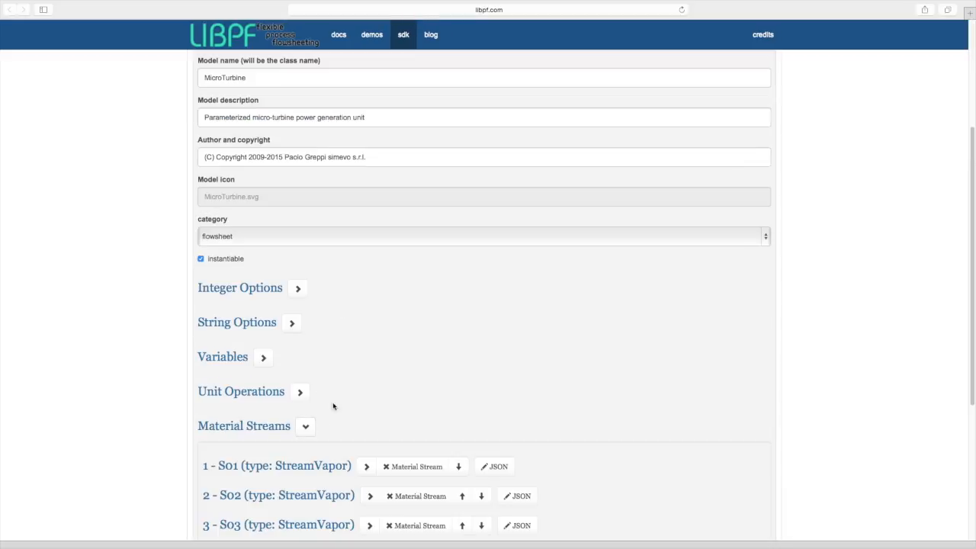
pyautogui.scroll(-4, 366, 381)
pyautogui.click(368, 392)
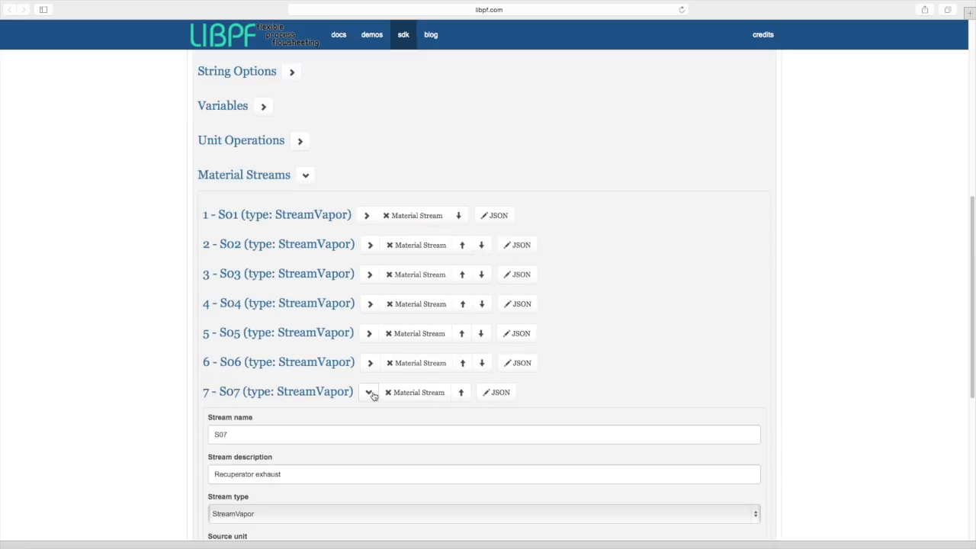
pyautogui.scroll(-1, 370, 393)
pyautogui.scroll(-1, 482, 298)
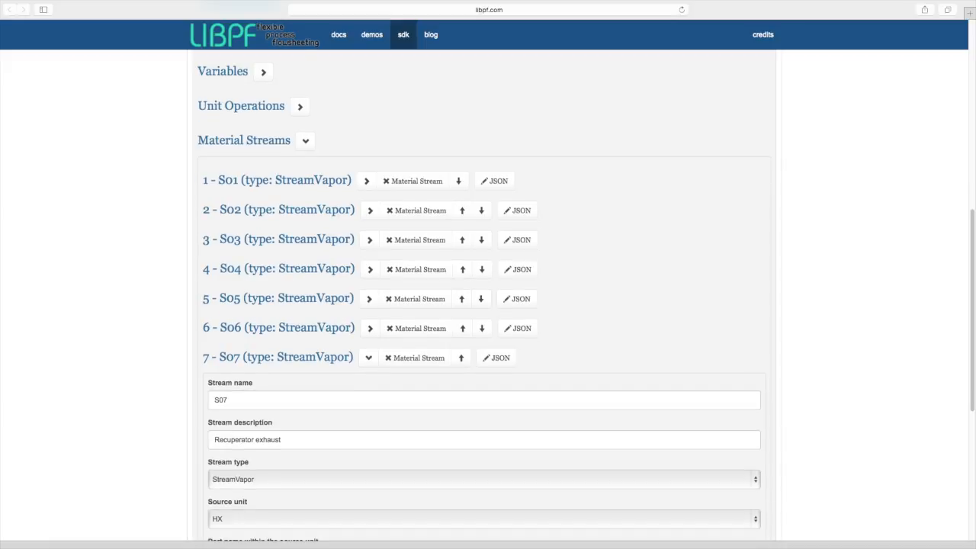
pyautogui.click(368, 363)
pyautogui.scroll(-10, 185, 273)
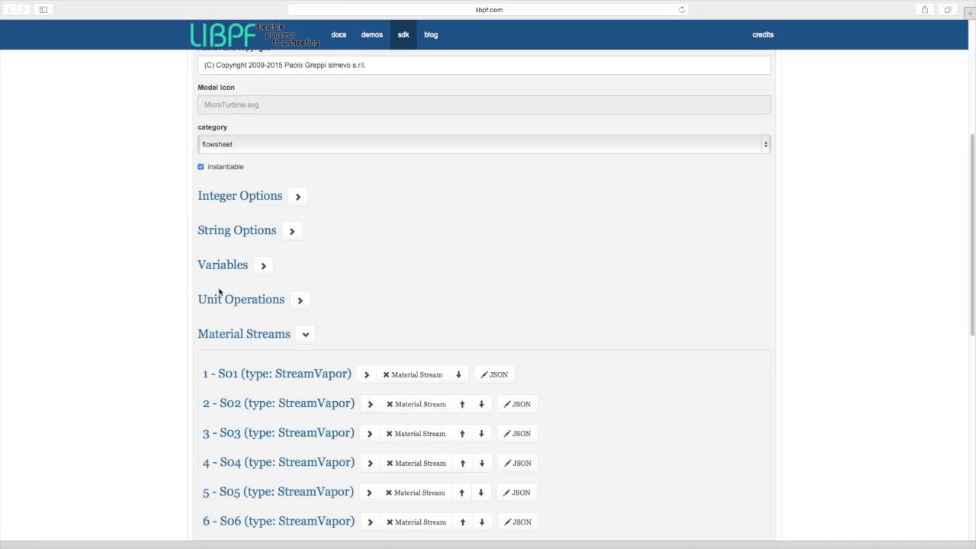
# Add a unit operation named POST with the description "postcombustor" to the MicroTurbine model.
pyautogui.click(299, 300)
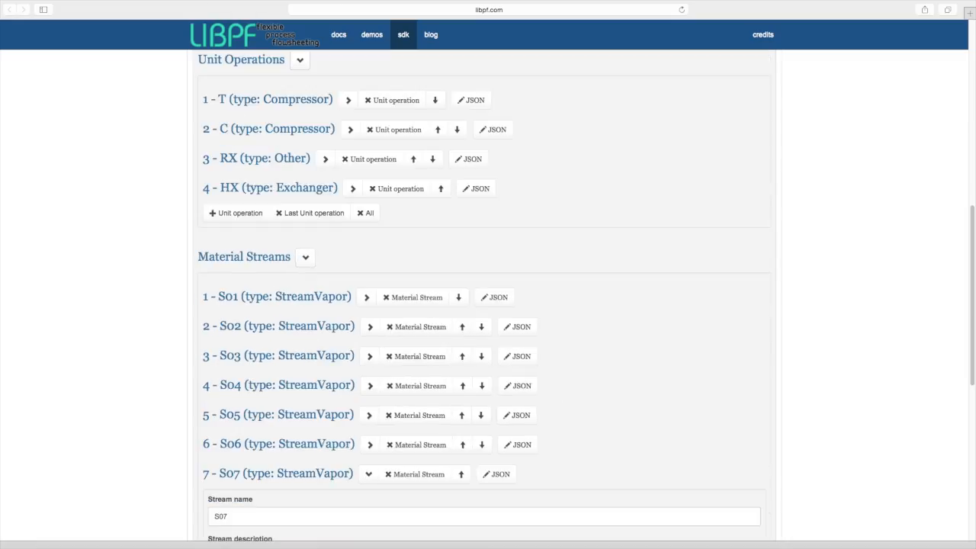
pyautogui.click(239, 213)
pyautogui.click(314, 218)
pyautogui.click(300, 261)
pyautogui.write('POST')
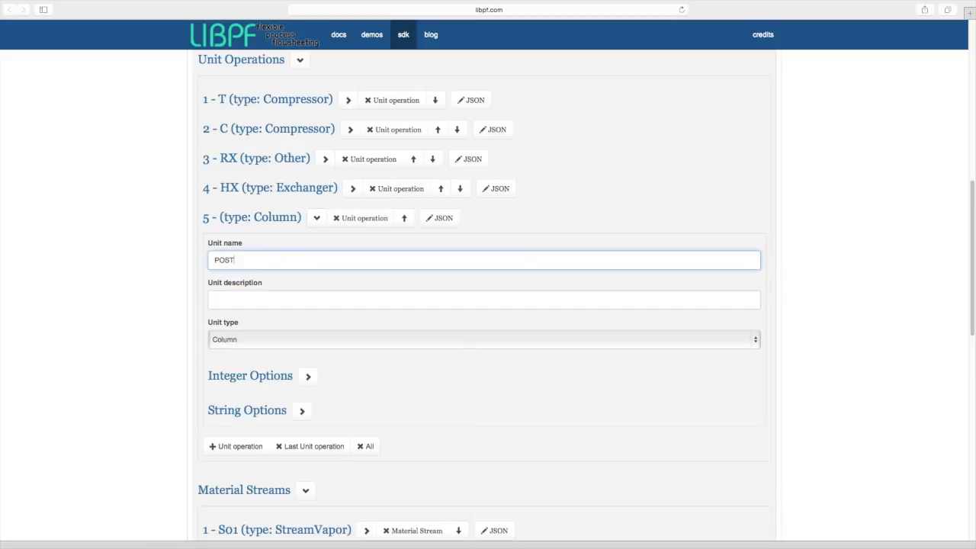
pyautogui.click(219, 299)
pyautogui.write('postcombustor')
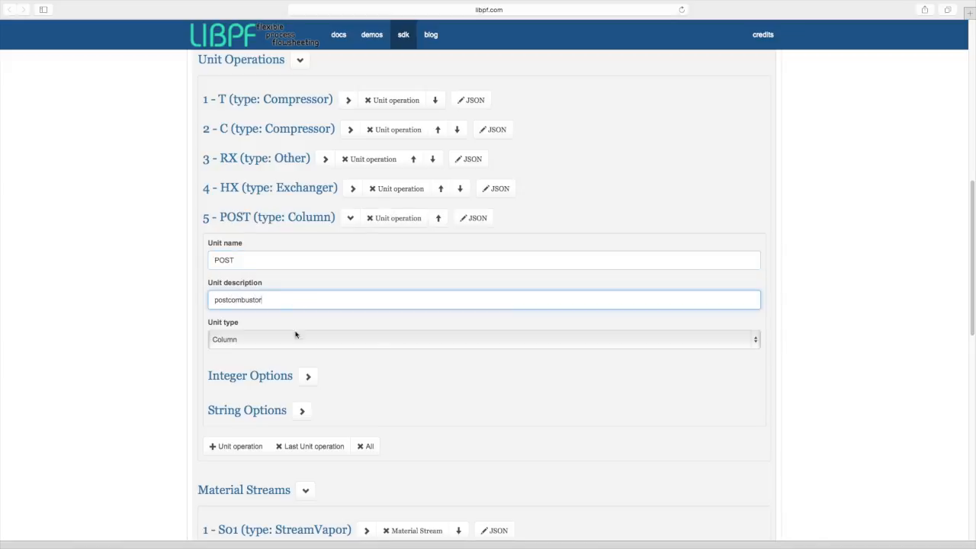
# Set the POST unit's type to Other and check the unit in the process flow diagram preview.
pyautogui.click(296, 339)
pyautogui.click(263, 442)
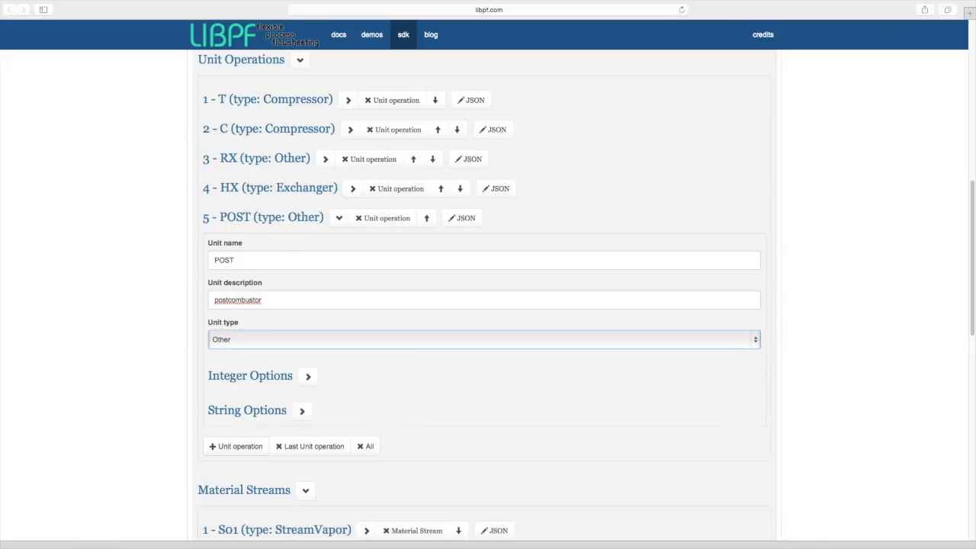
pyautogui.click(332, 220)
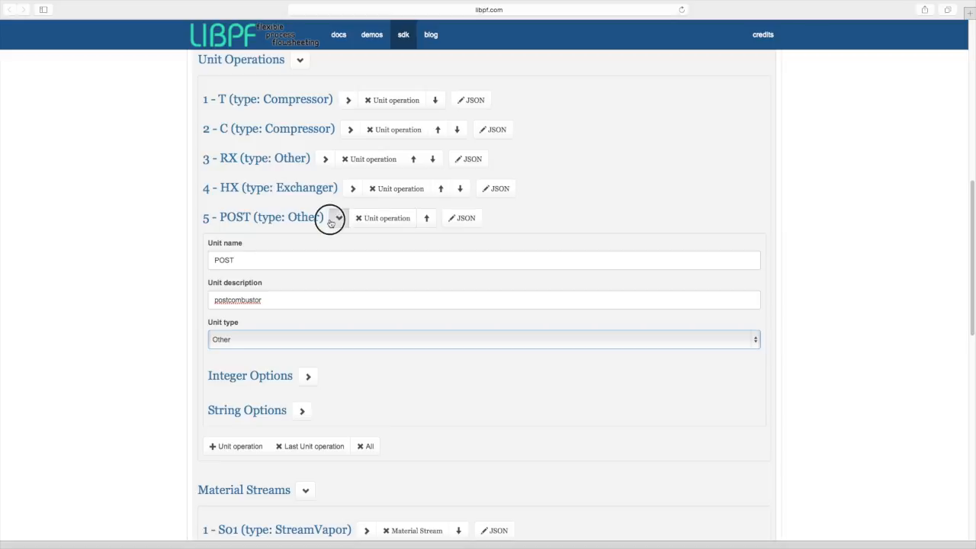
pyautogui.scroll(7, 298, 285)
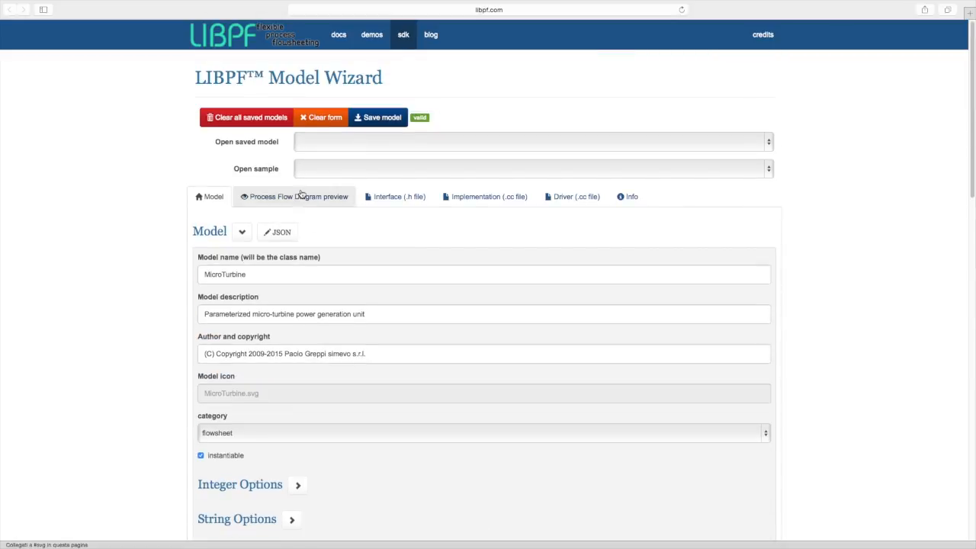
pyautogui.click(301, 196)
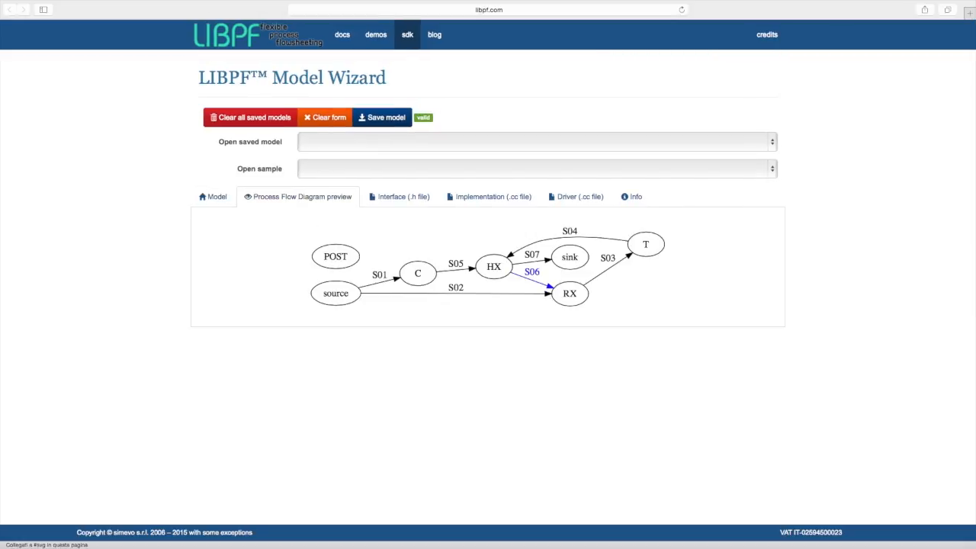
pyautogui.moveTo(319, 256); pyautogui.dragTo(343, 257)
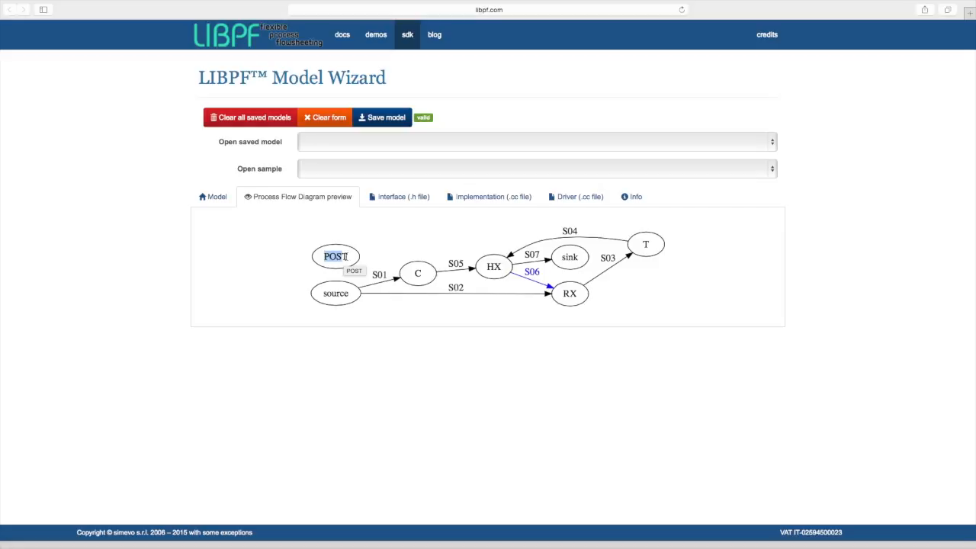
# Set the destination unit of material stream S07 to POST and preview the process flow diagram.
pyautogui.click(207, 197)
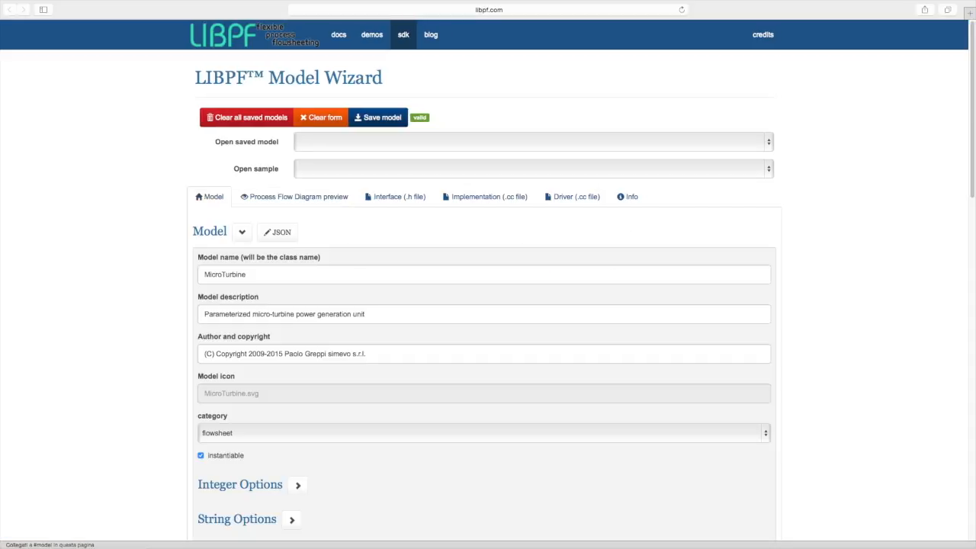
pyautogui.scroll(-15, 171, 370)
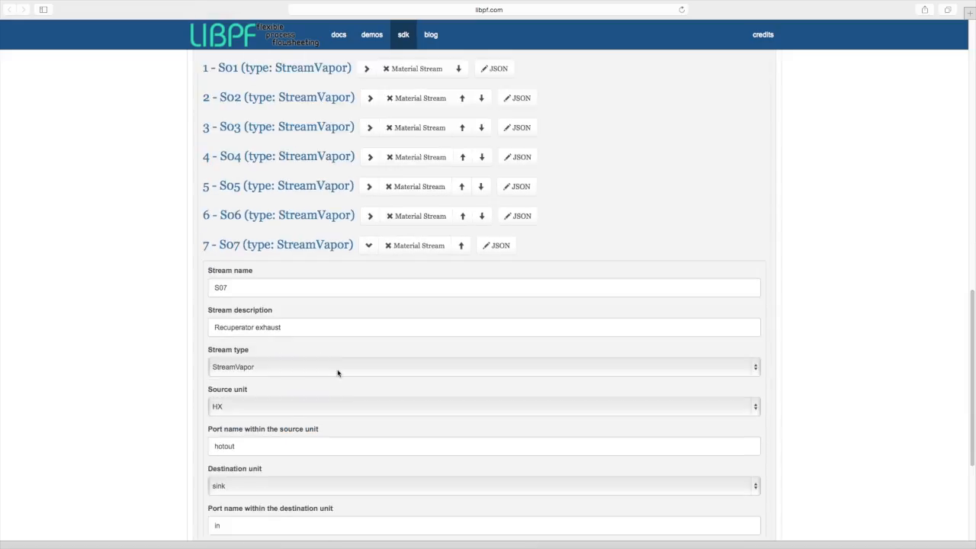
pyautogui.click(342, 479)
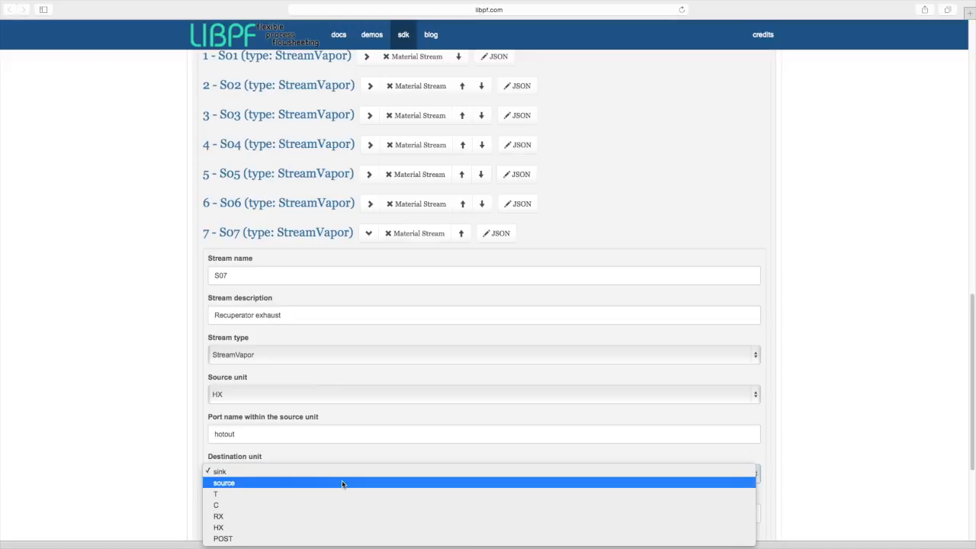
pyautogui.click(327, 537)
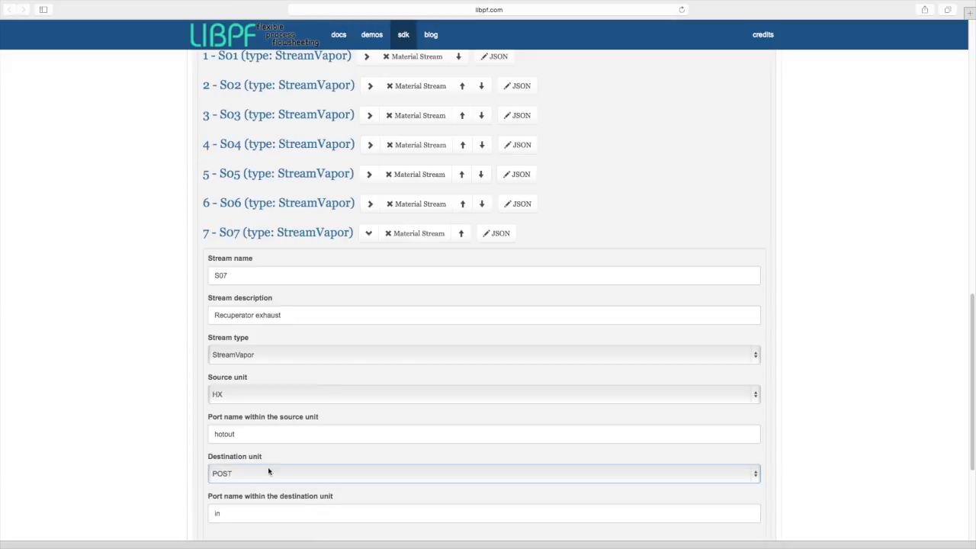
pyautogui.scroll(15, 170, 388)
pyautogui.click(282, 198)
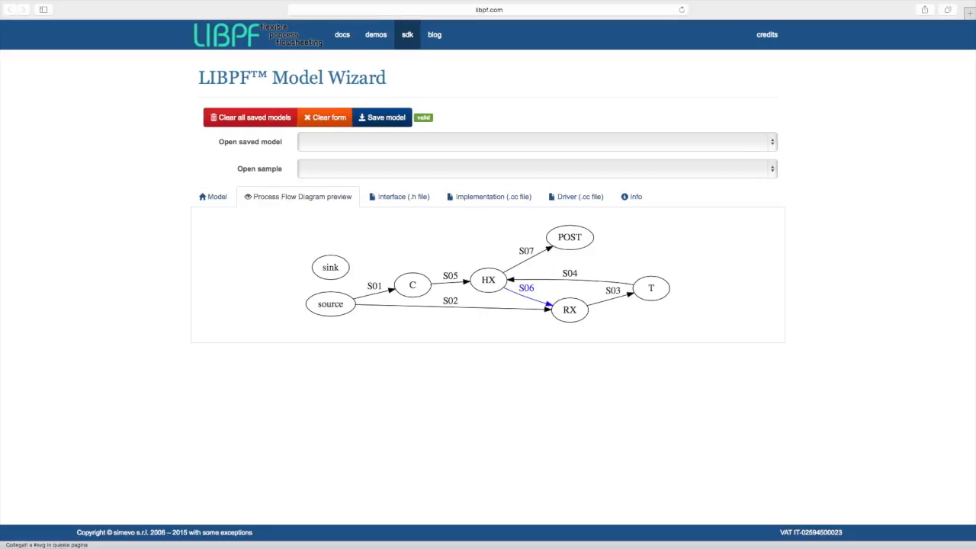
# Add a material stream named S08 with the description "postcombustor discharge" to the MicroTurbine model.
pyautogui.click(210, 196)
pyautogui.scroll(-15, 371, 324)
pyautogui.click(370, 321)
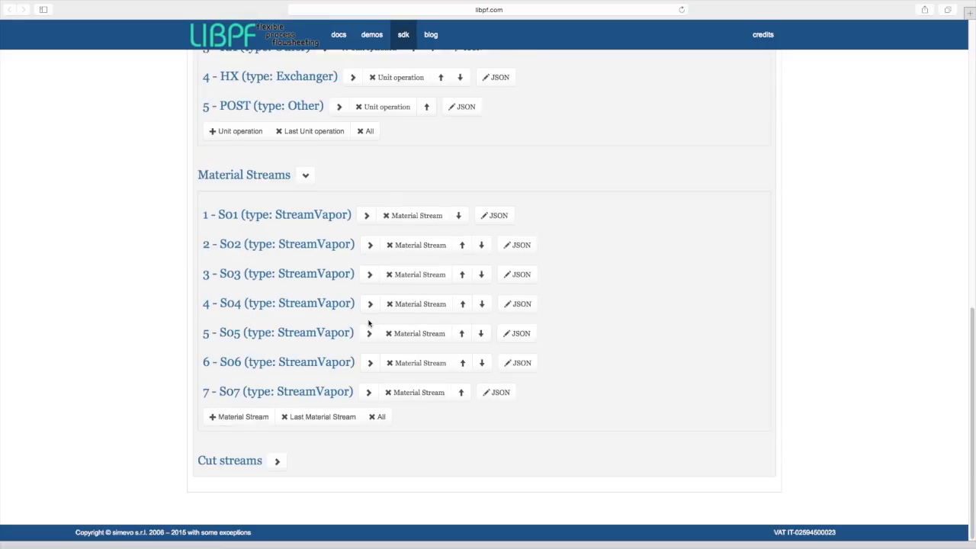
pyautogui.click(256, 414)
pyautogui.scroll(-2, 275, 425)
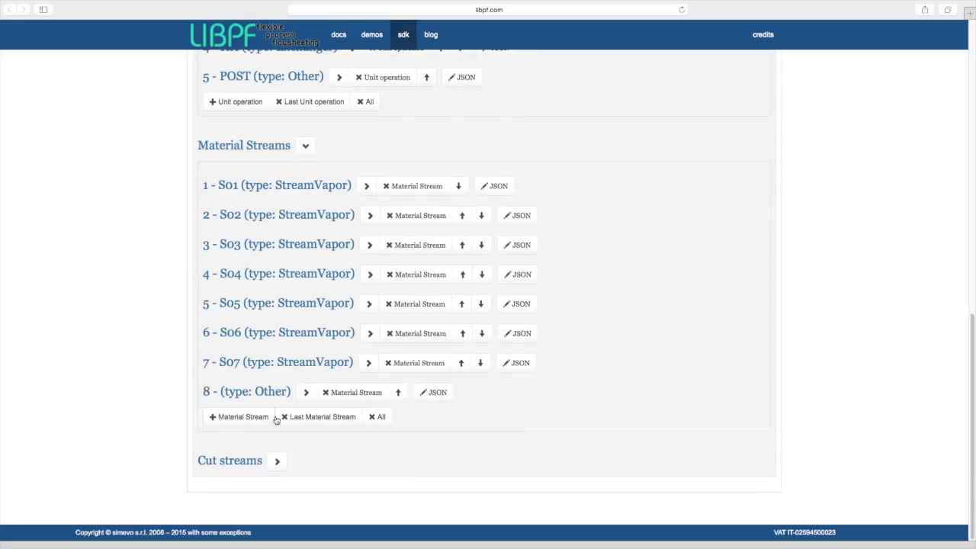
pyautogui.click(303, 393)
pyautogui.scroll(-5, 309, 343)
pyautogui.click(320, 237)
pyautogui.write('S08')
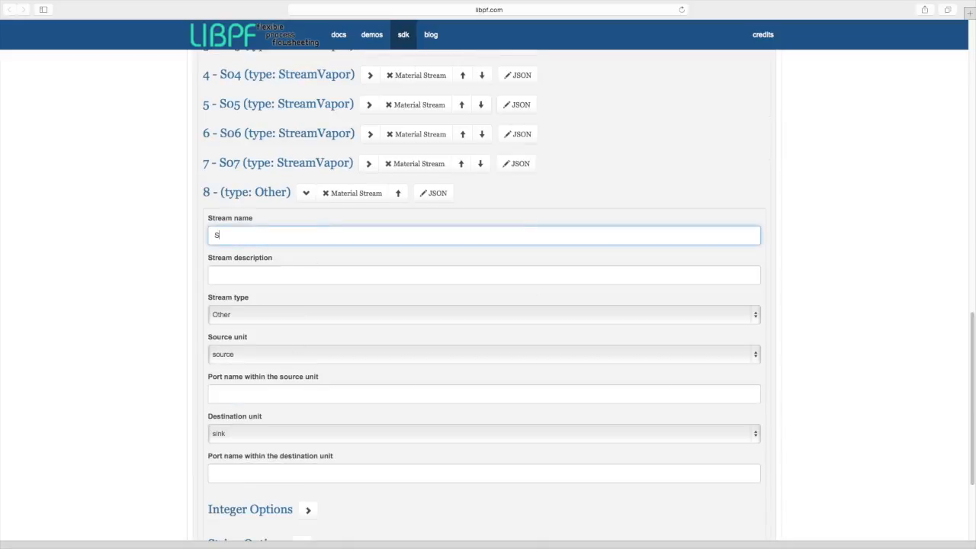
pyautogui.click(312, 273)
pyautogui.write('postcombustor discharge')
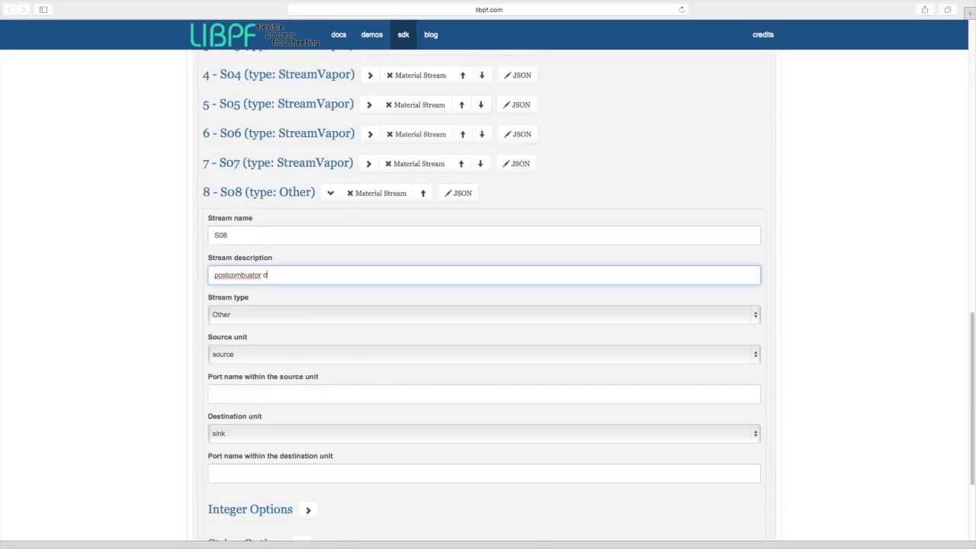
# Set stream S08's type to StreamVapor, its source to POST with port "out", and its destination port to "in".
pyautogui.click(271, 318)
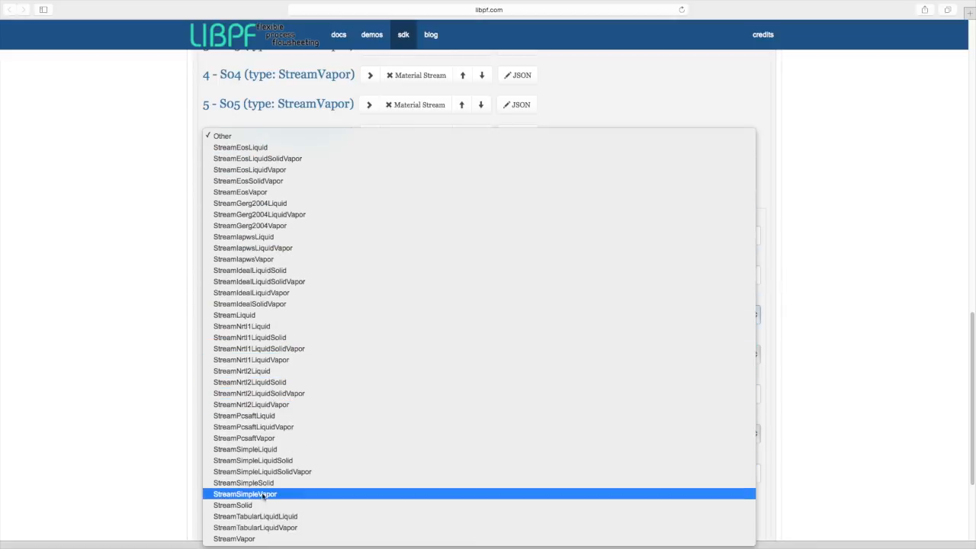
pyautogui.click(263, 538)
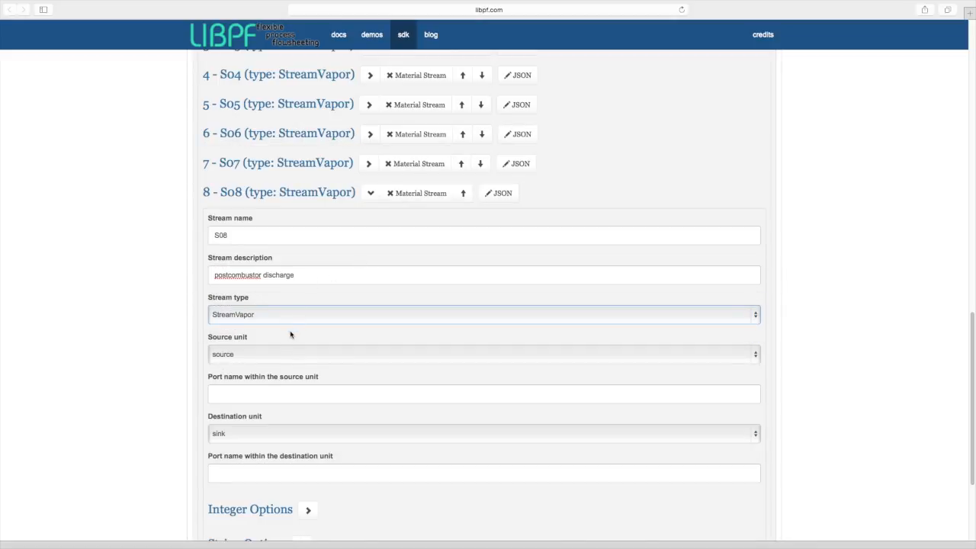
pyautogui.click(292, 354)
pyautogui.click(287, 430)
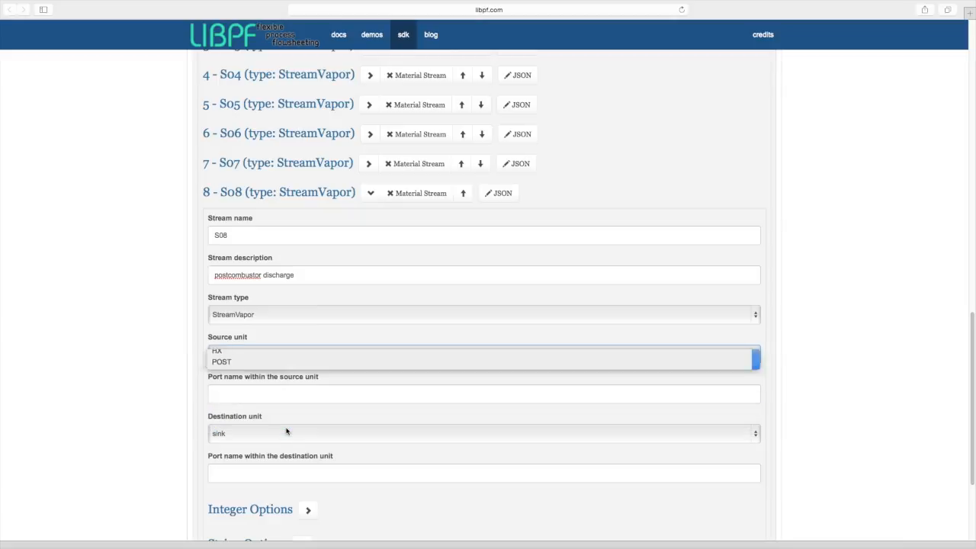
pyautogui.click(292, 394)
pyautogui.write('out')
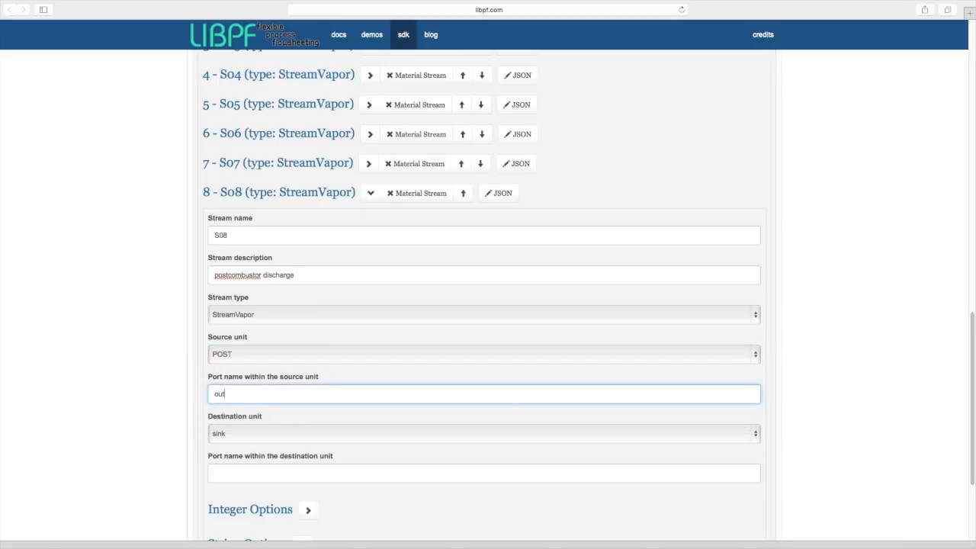
pyautogui.click(301, 473)
pyautogui.write('in')
# Collapse the material stream and unit operation sections and preview the extended model's process flow diagram.
pyautogui.click(374, 195)
pyautogui.click(308, 145)
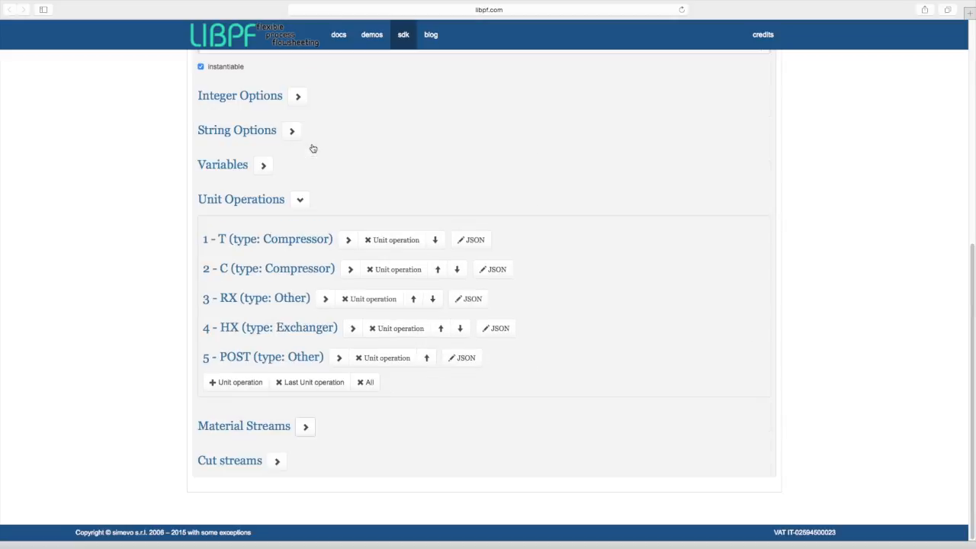
pyautogui.click(300, 199)
pyautogui.scroll(5, 305, 233)
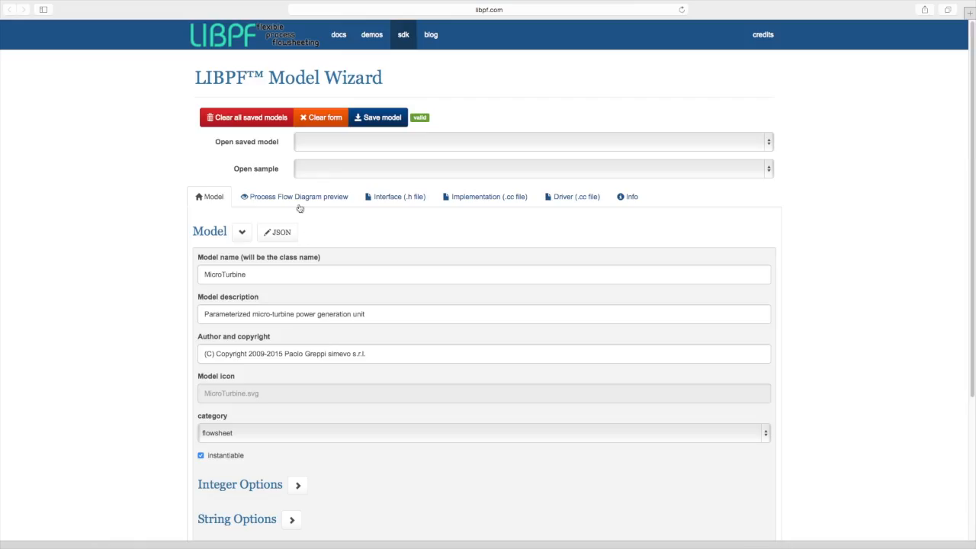
pyautogui.click(296, 200)
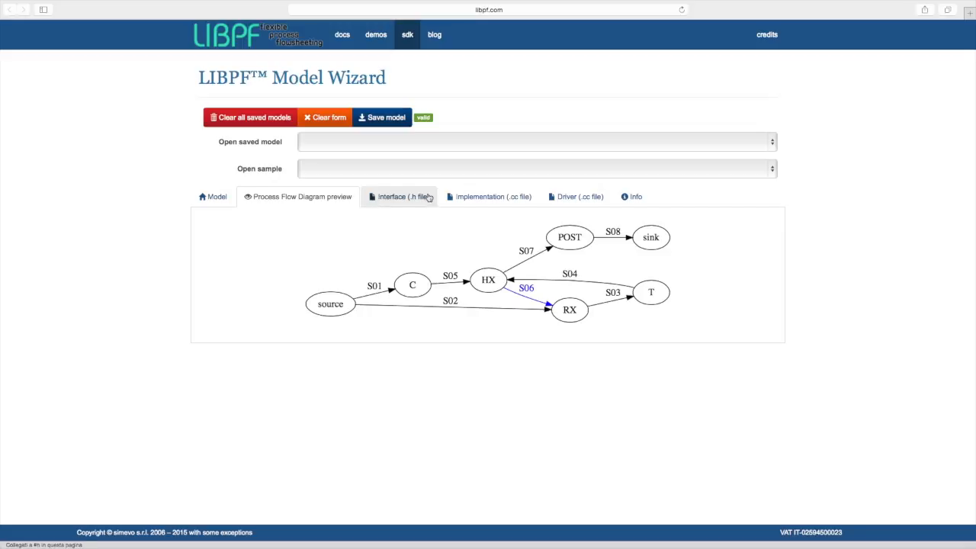
# Examine the POST unit and the S07 and S08 stream lines in the generated implementation code, and open the wizard's info page.
pyautogui.click(471, 199)
pyautogui.scroll(-10, 481, 287)
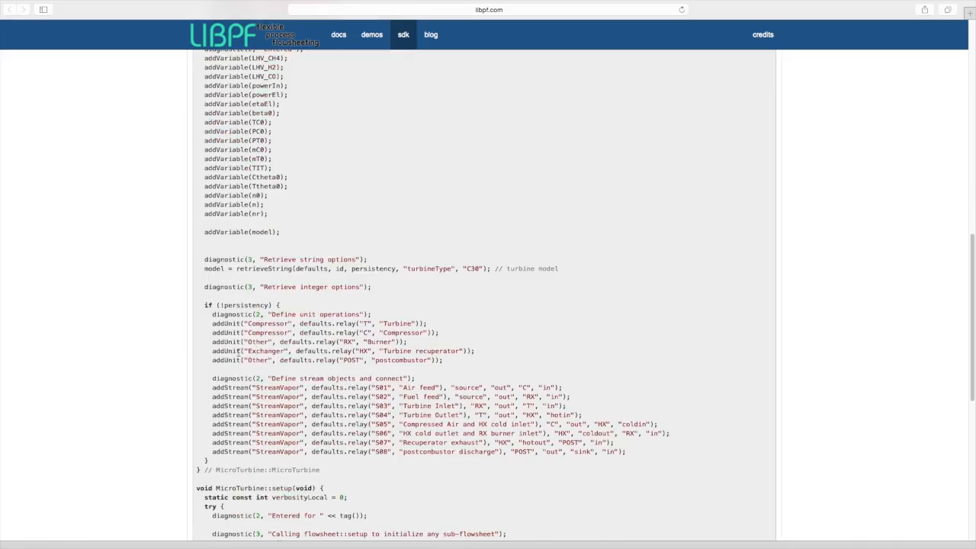
pyautogui.moveTo(209, 361); pyautogui.dragTo(443, 360)
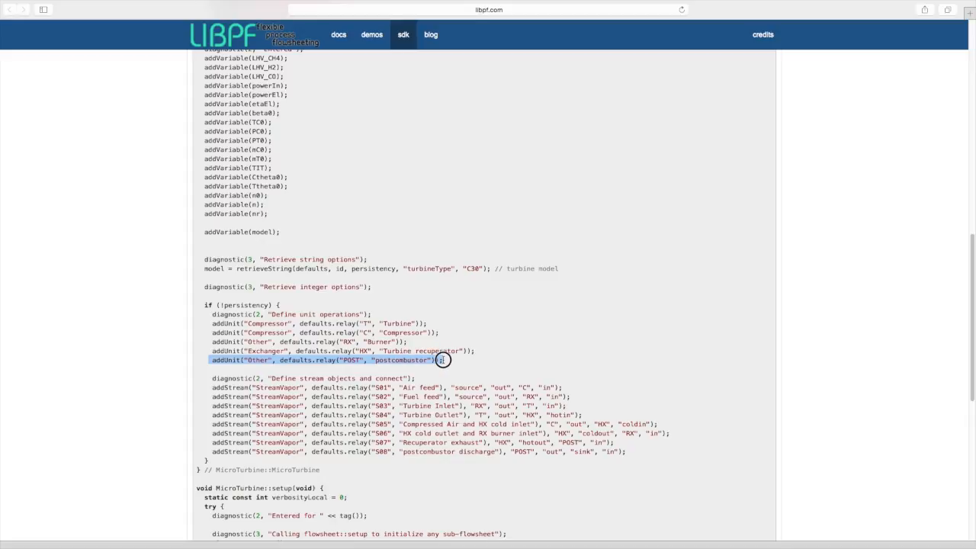
pyautogui.moveTo(212, 442); pyautogui.dragTo(646, 454)
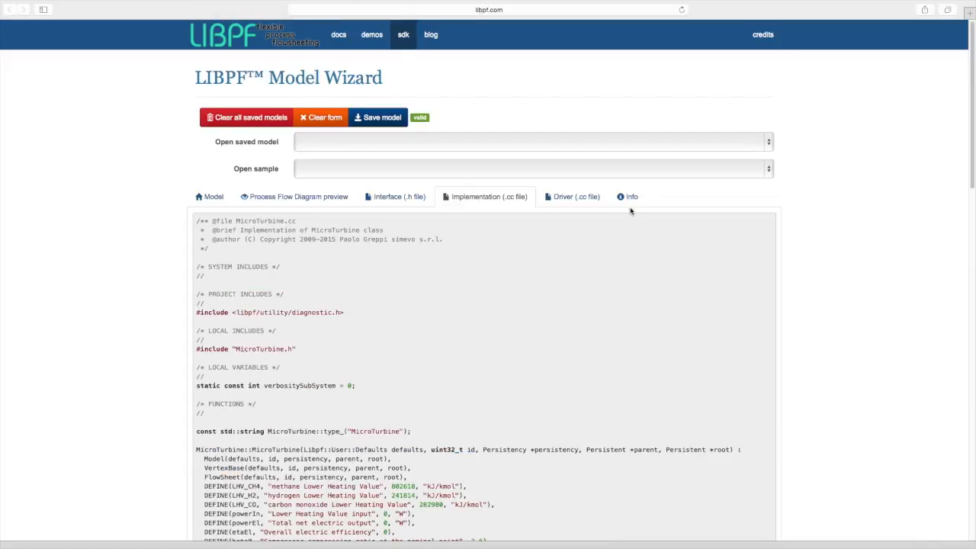
pyautogui.click(630, 199)
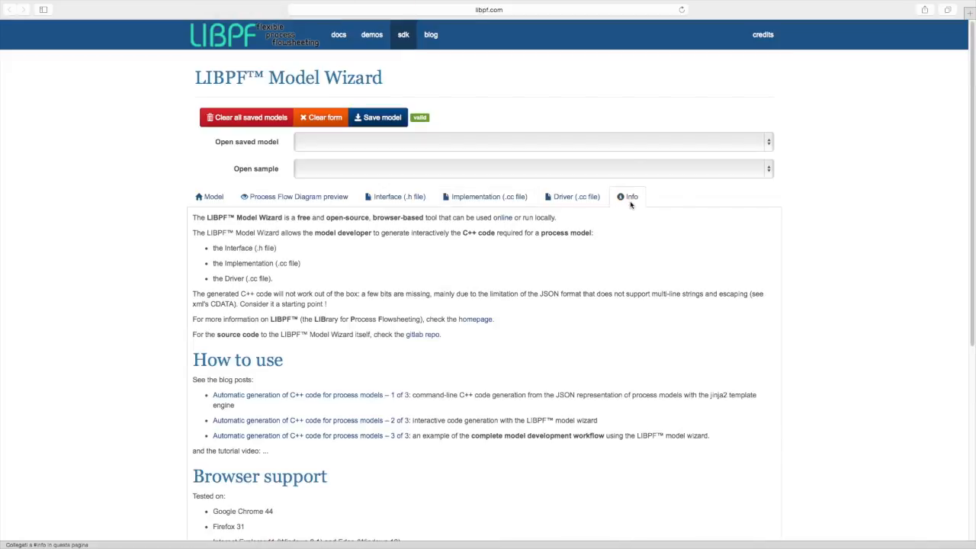